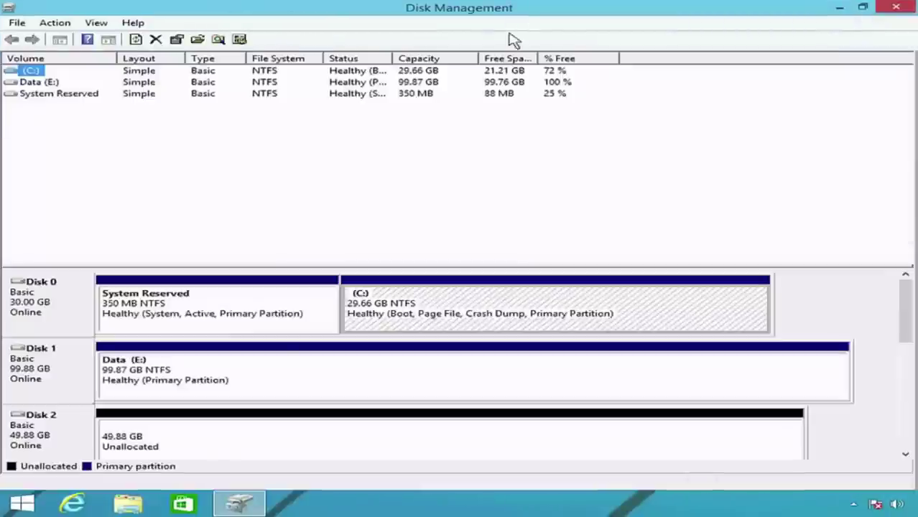
Enlarge the disk view and check Disks 0–5, including the unallocated 49.88 and 199.88 GB disks, then close Disk Management.
drag(454, 263, 453, 104)
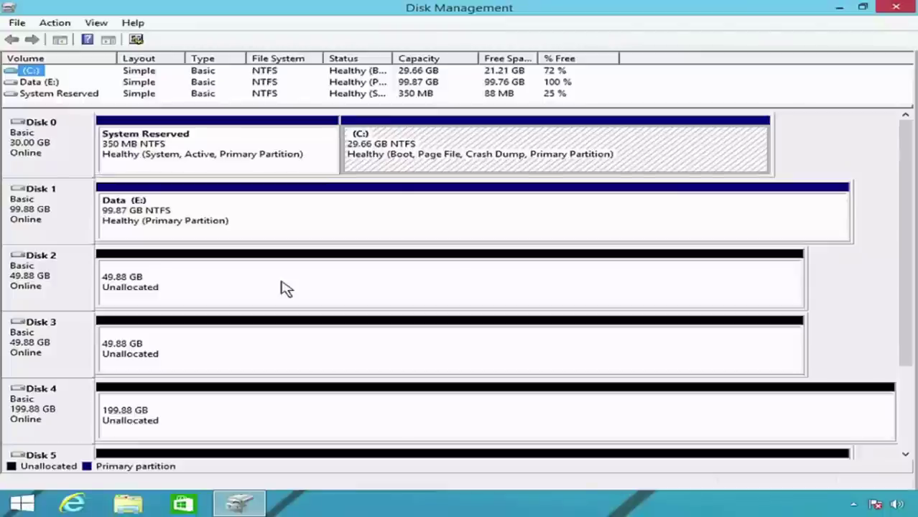
click(72, 164)
click(65, 231)
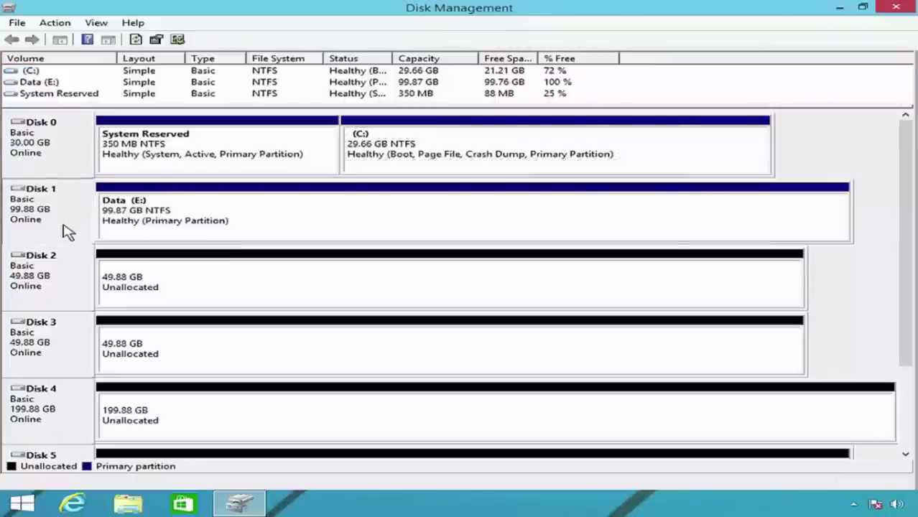
click(69, 293)
click(76, 365)
click(76, 417)
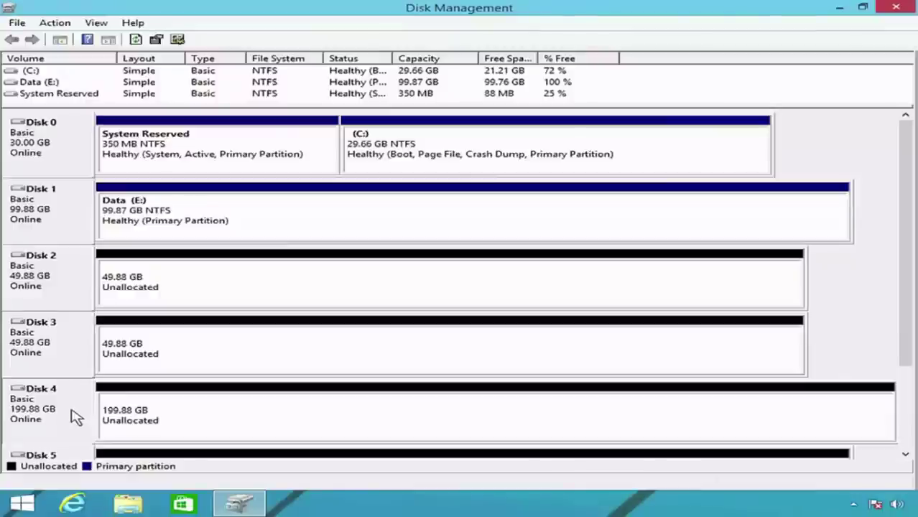
click(72, 457)
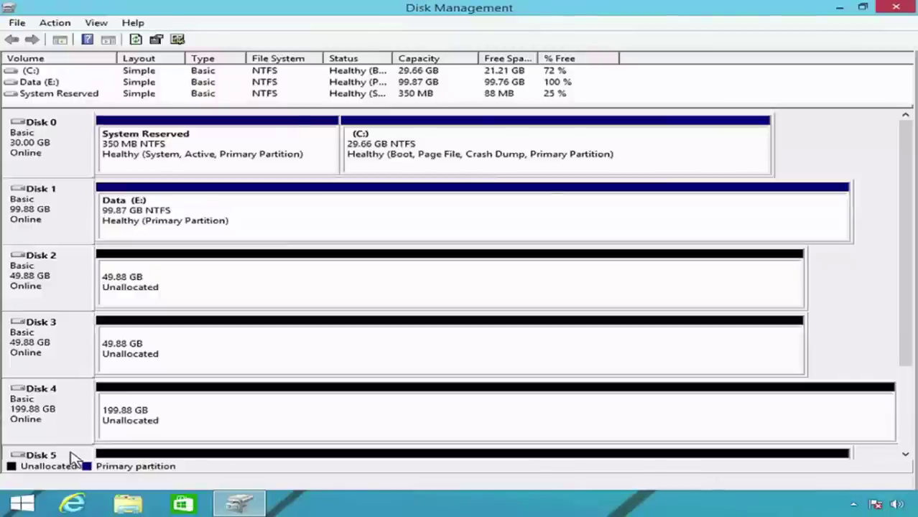
click(77, 161)
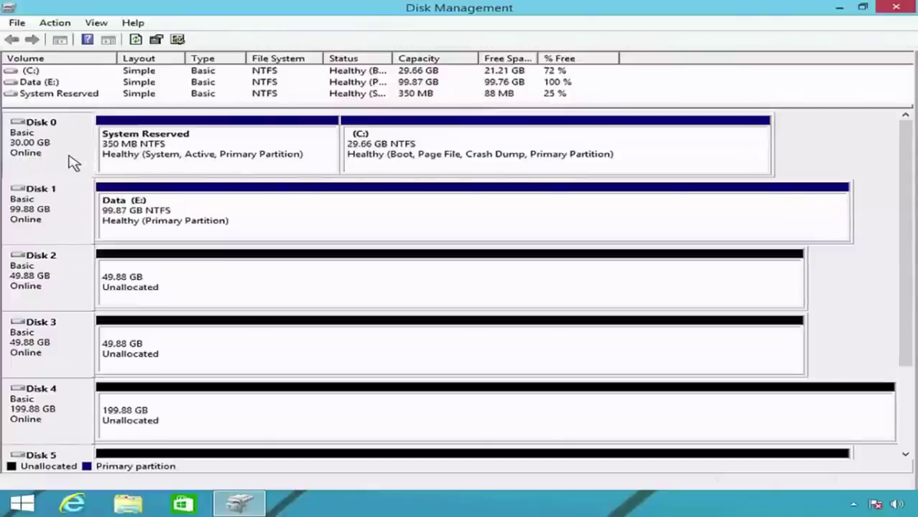
click(76, 220)
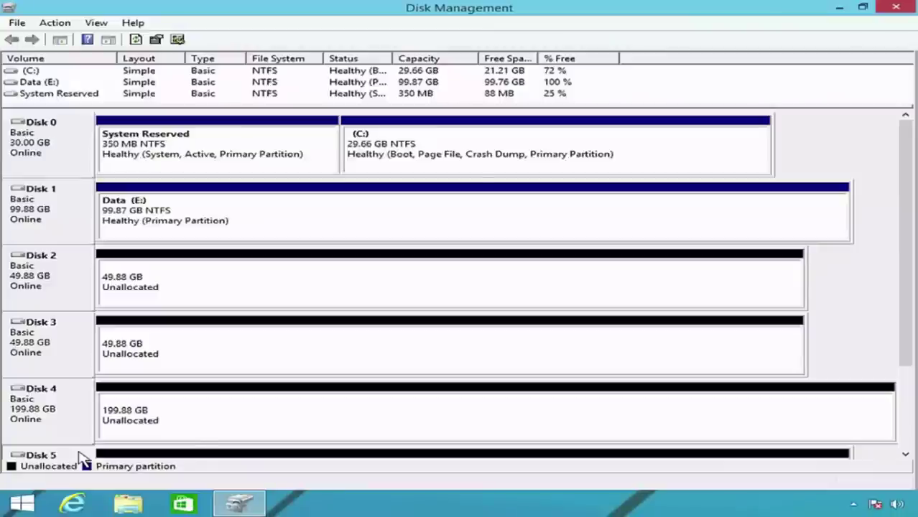
click(897, 7)
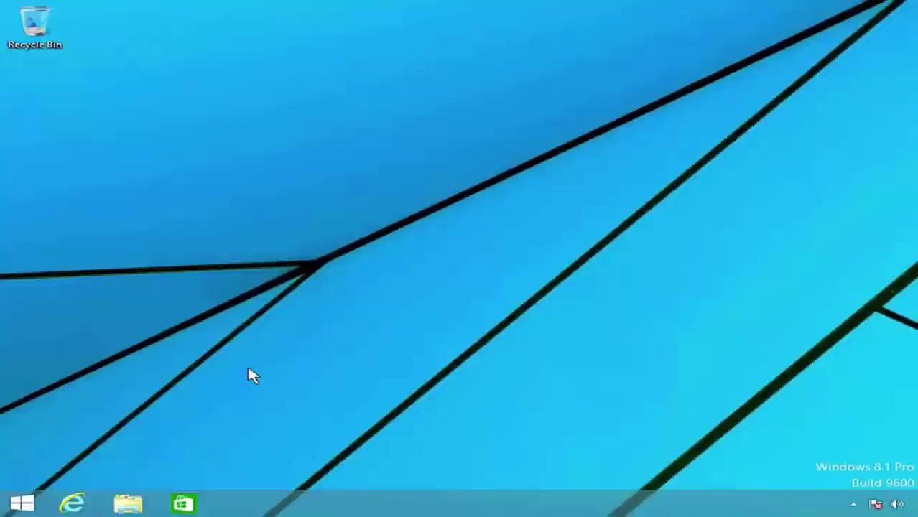
Go to Storage Spaces through Control Panel's System and Security category.
right_click(22, 504)
click(147, 414)
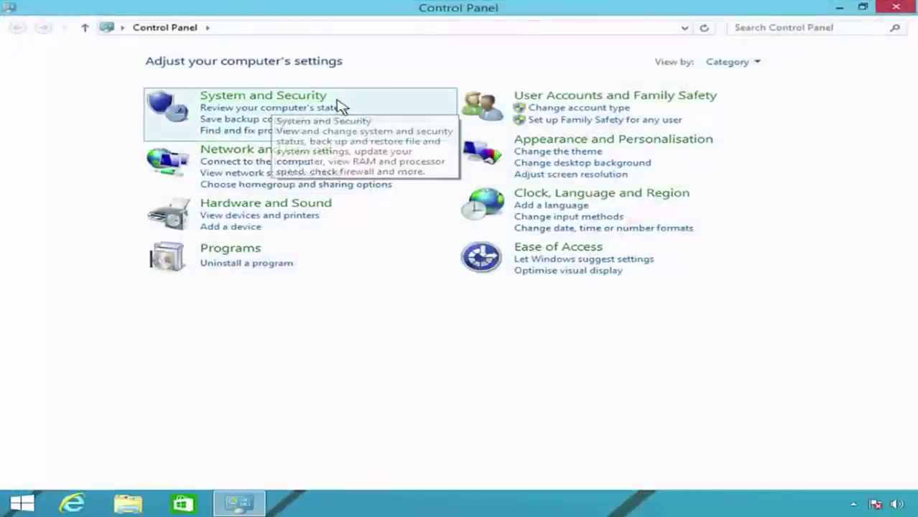
click(297, 103)
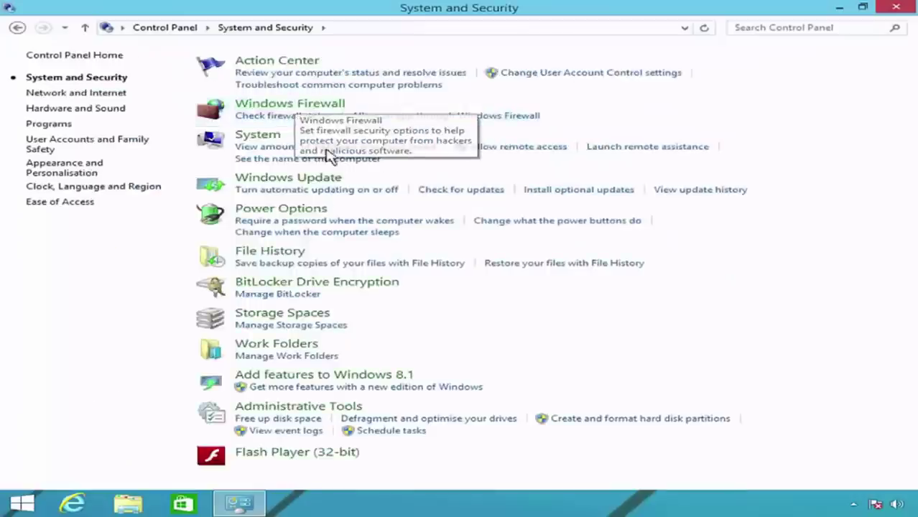
click(358, 324)
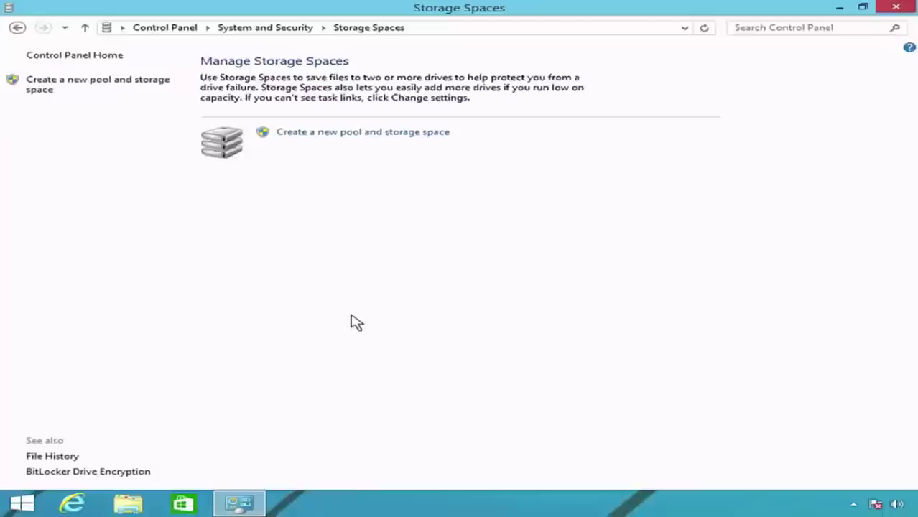
Begin a new pool and storage space and expand the Formatted drives list.
click(289, 139)
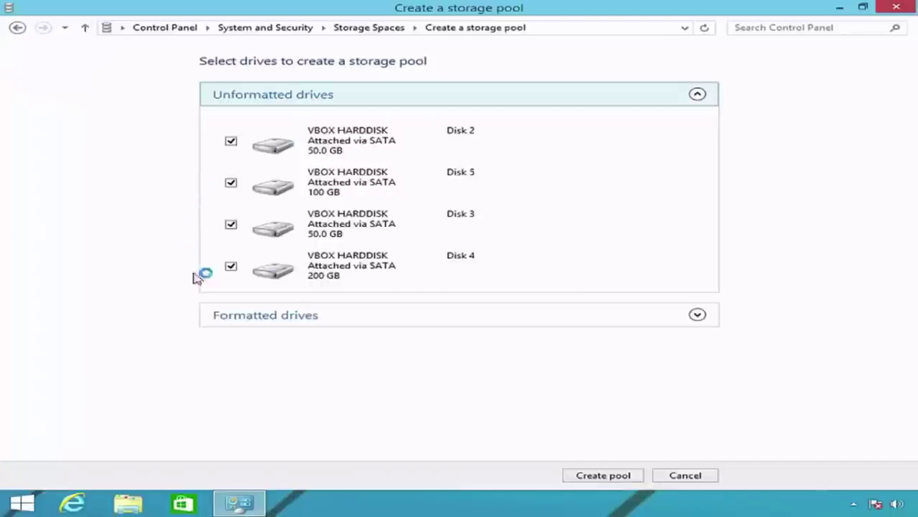
click(224, 320)
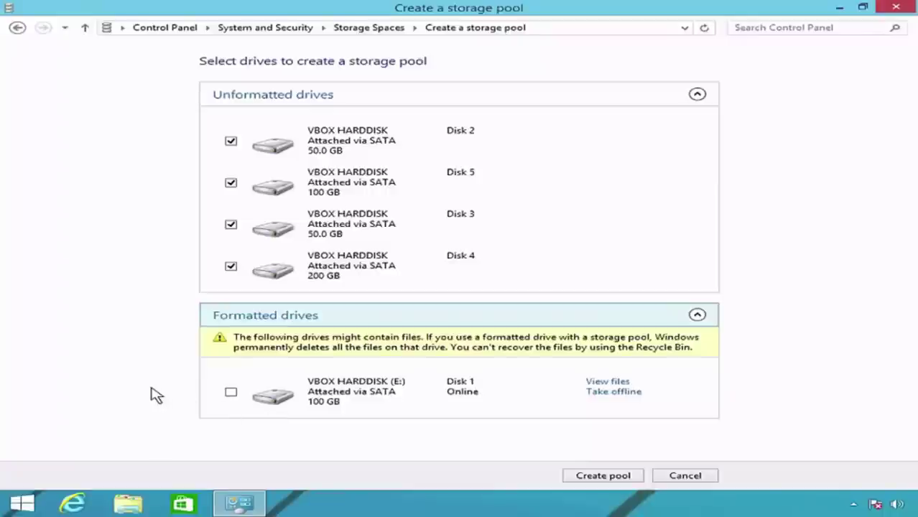
Create the pool from Disks 2, 3, 4 and formatted Disk 1 (E:), excluding Disk 5.
click(231, 392)
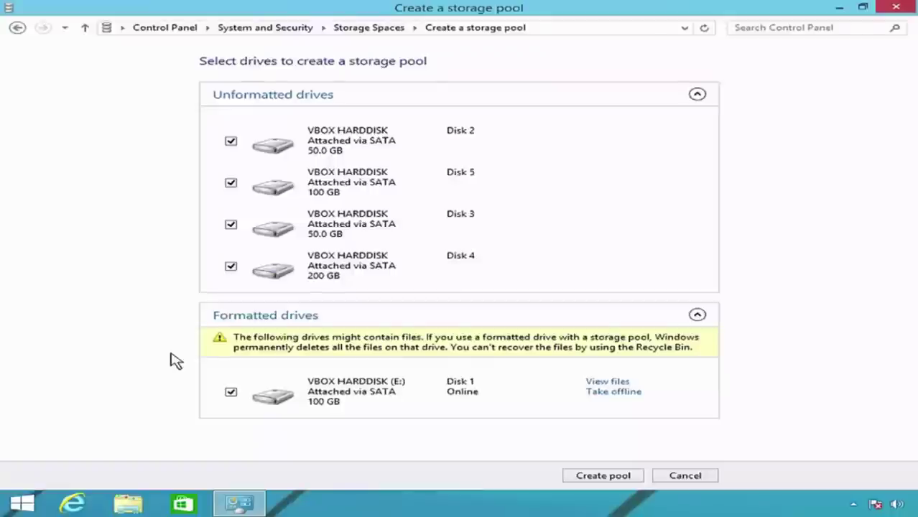
click(232, 184)
click(635, 478)
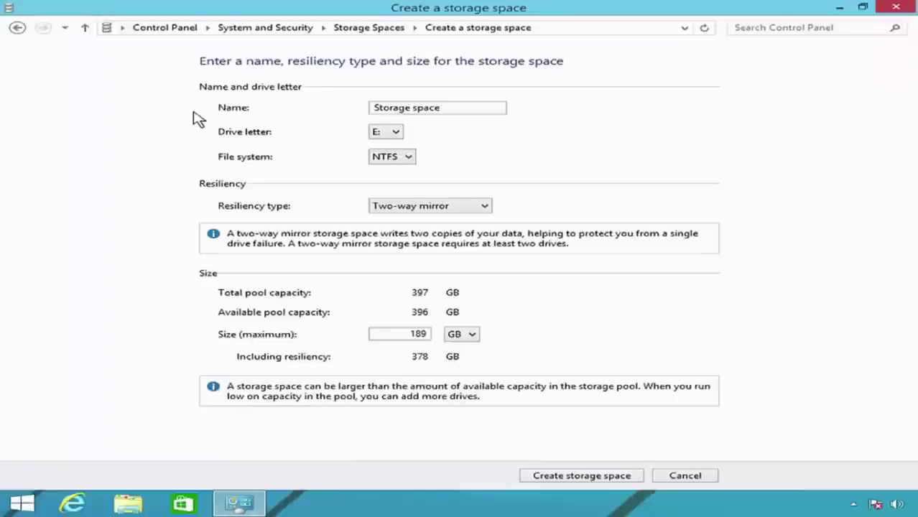
Name the storage space vDisk1, keeping drive letter E: and the NTFS file system.
click(485, 108)
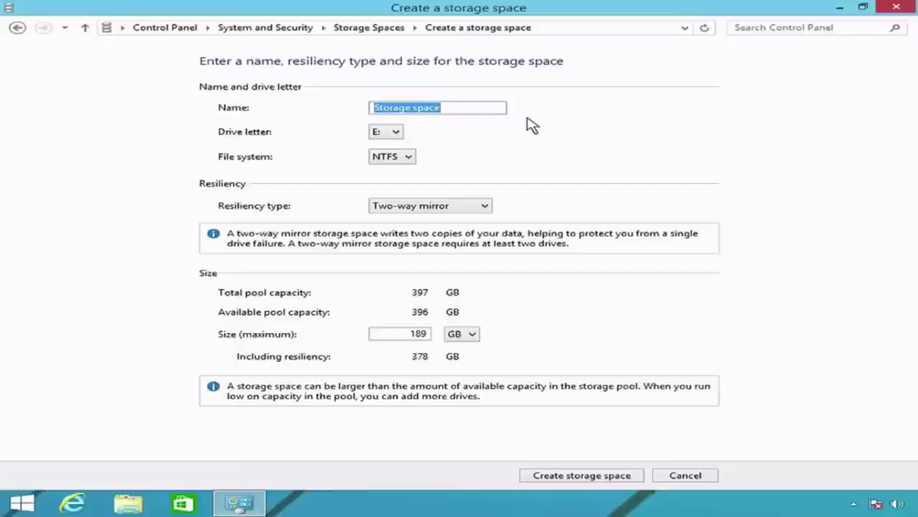
text(vDisk1)
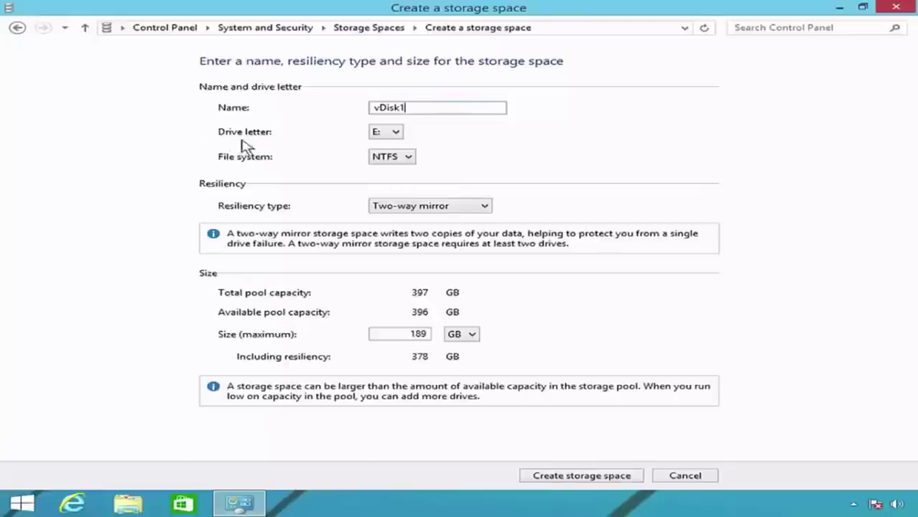
click(396, 136)
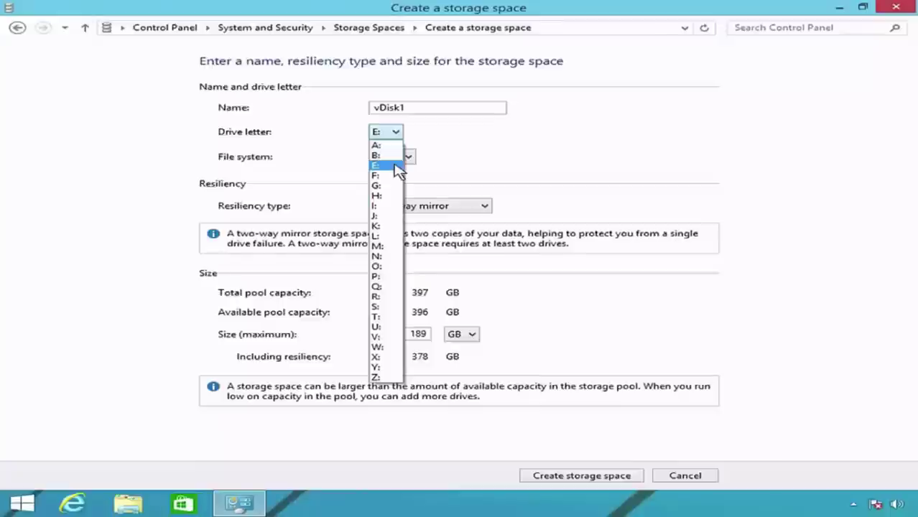
click(398, 167)
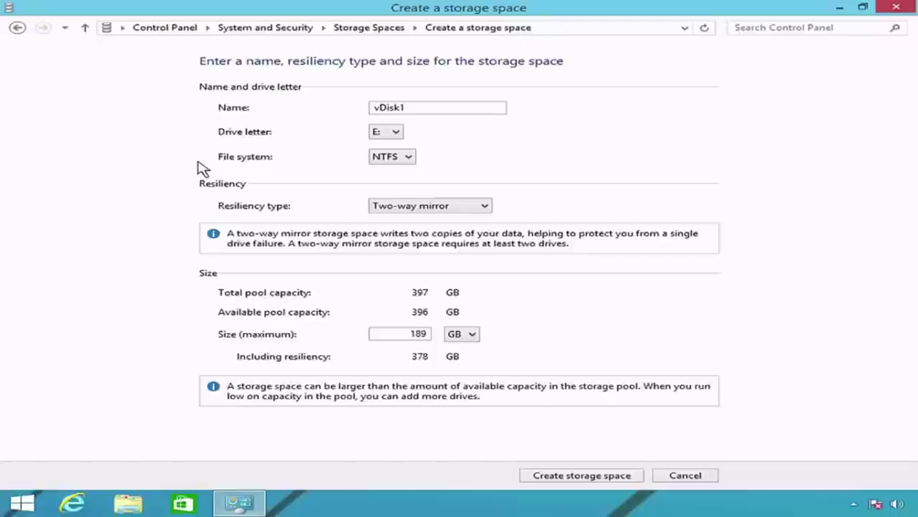
click(409, 162)
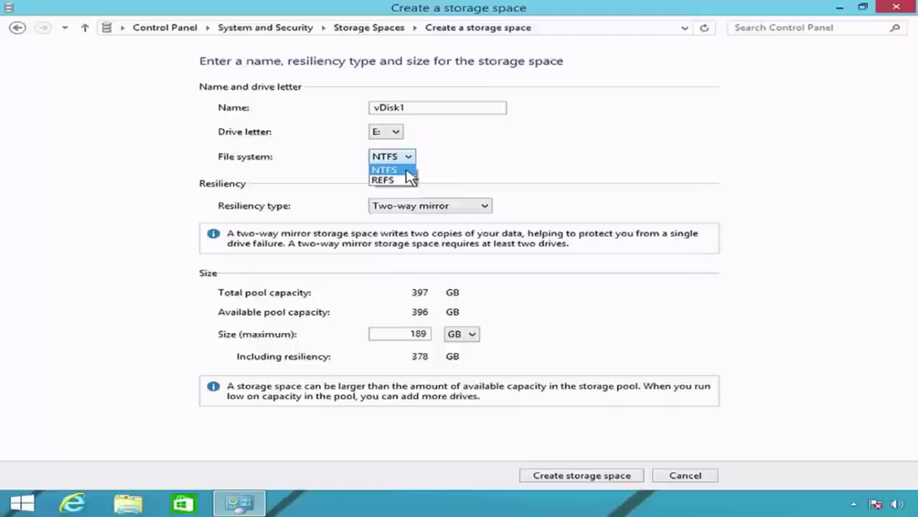
click(406, 171)
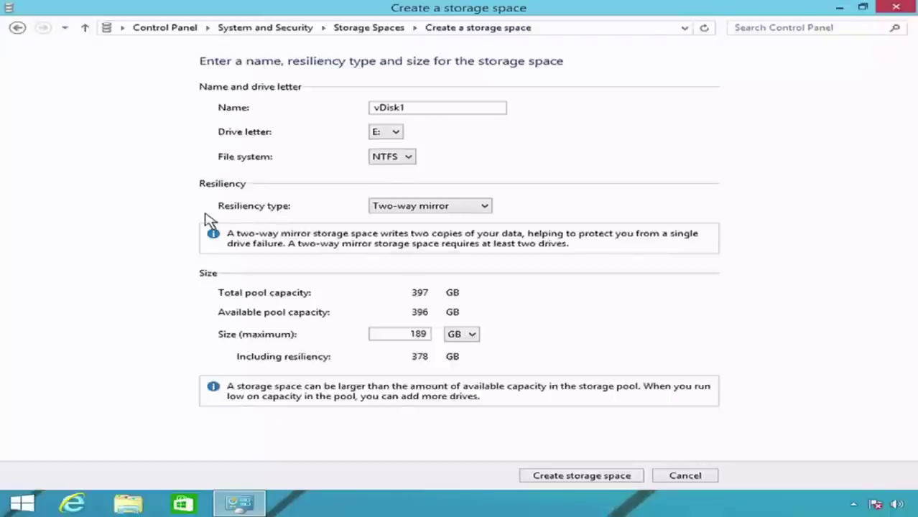
click(483, 207)
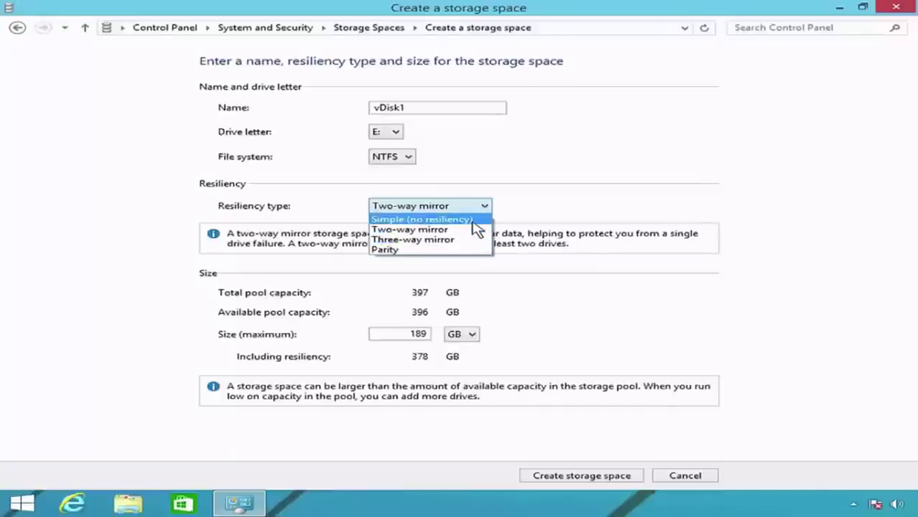
Try Three-way mirror resiliency, then settle on Simple (no resiliency) for vDisk1.
click(474, 220)
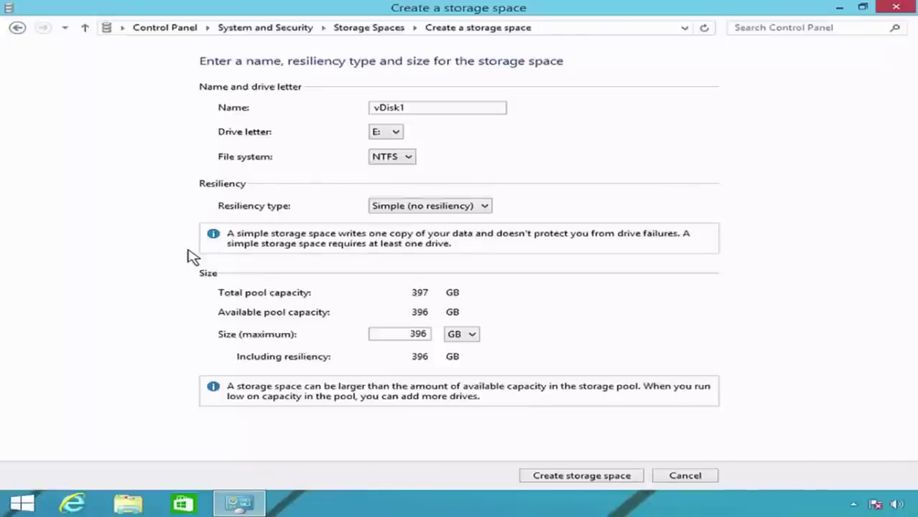
click(487, 207)
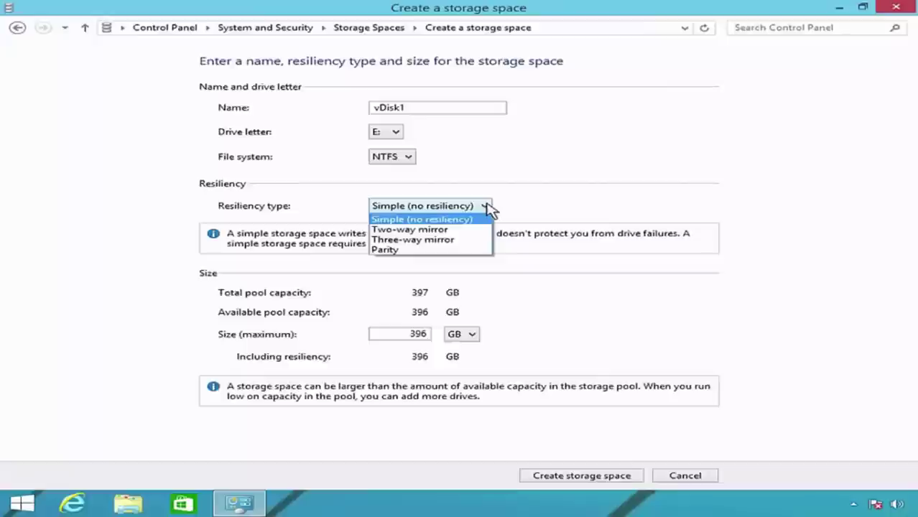
click(483, 244)
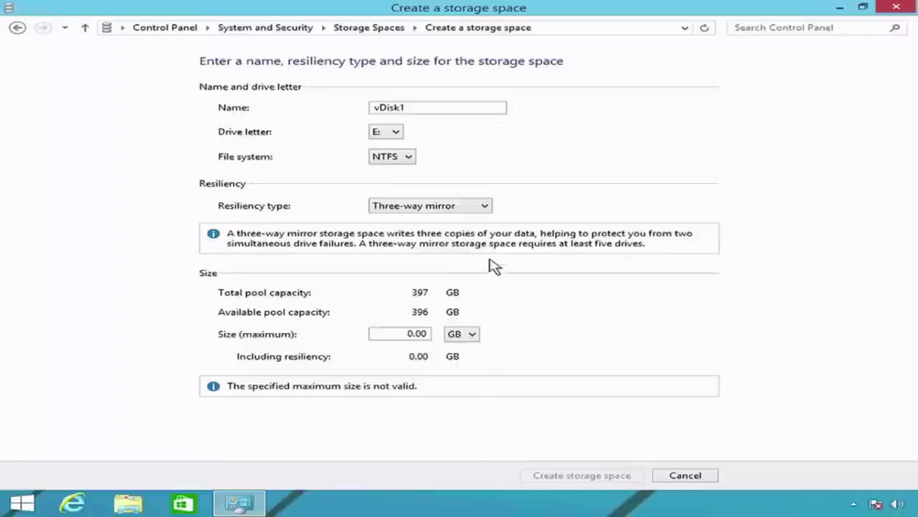
click(486, 209)
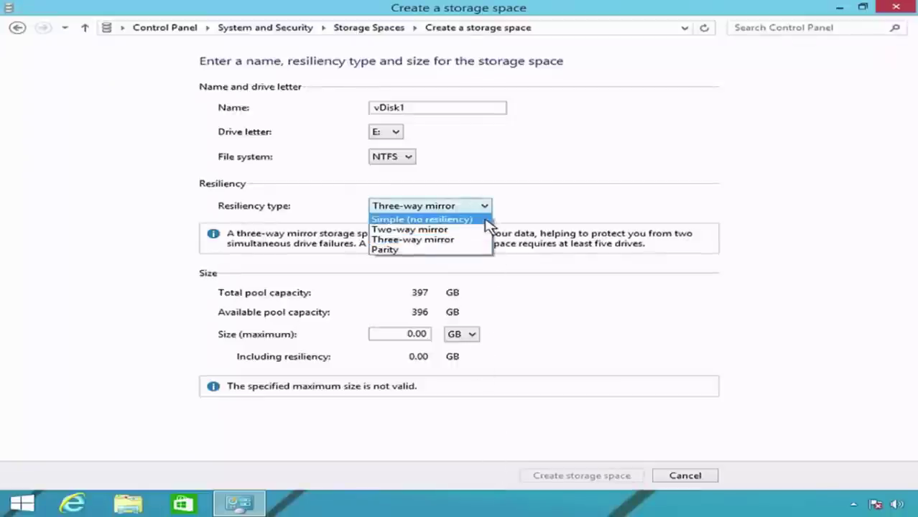
click(489, 221)
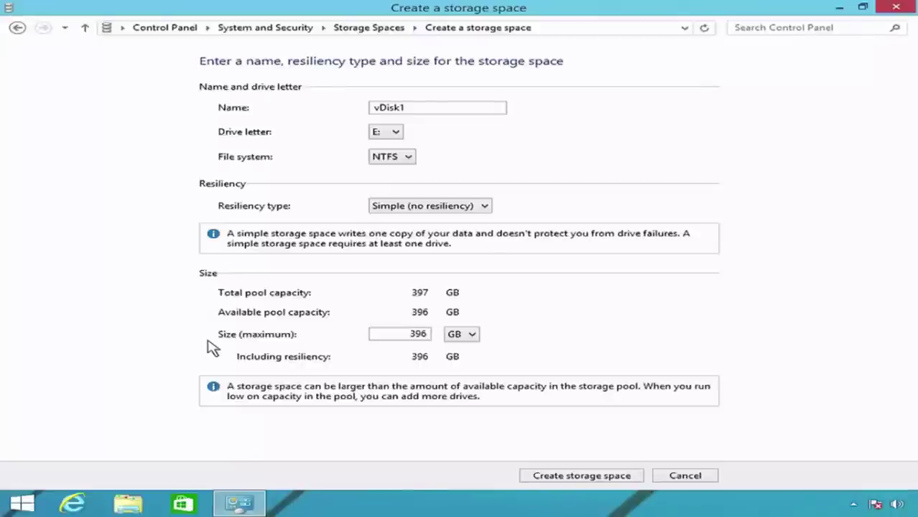
Set vDisk1's size to 100 GB with Two-way mirror resiliency and create it.
drag(370, 334, 473, 338)
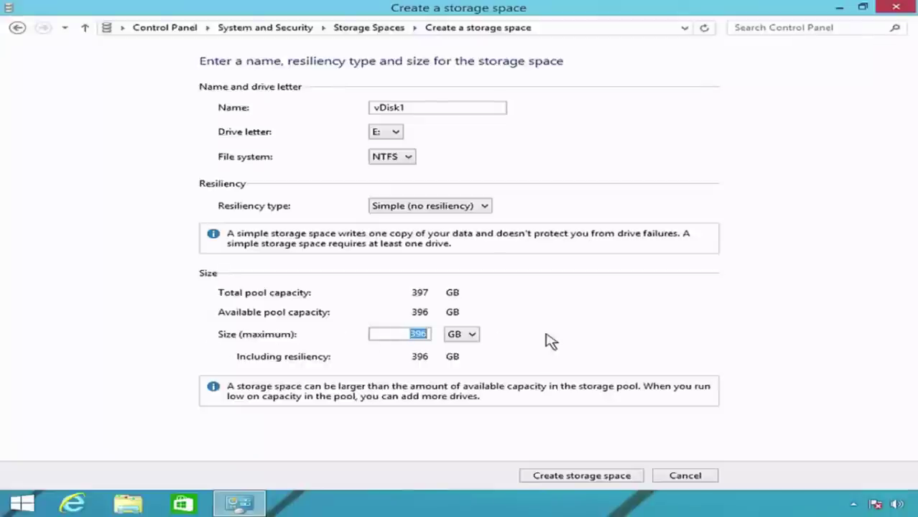
text(100)
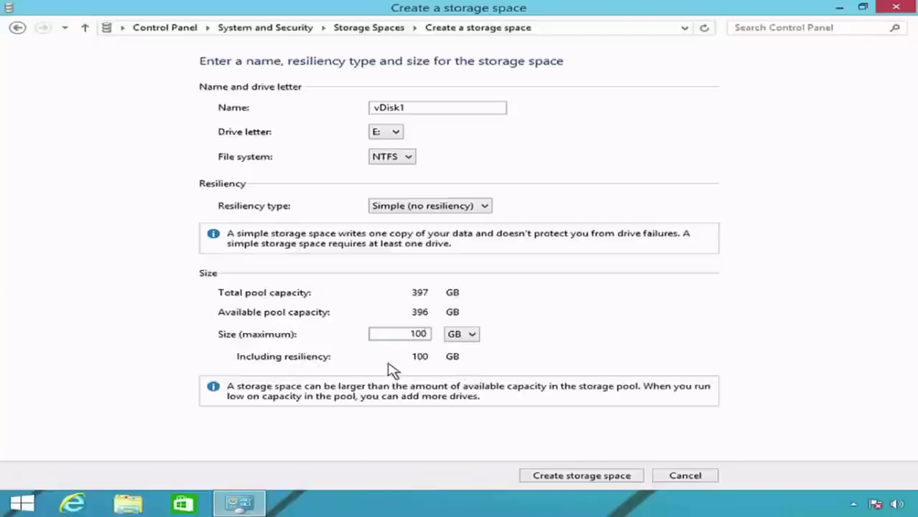
click(481, 208)
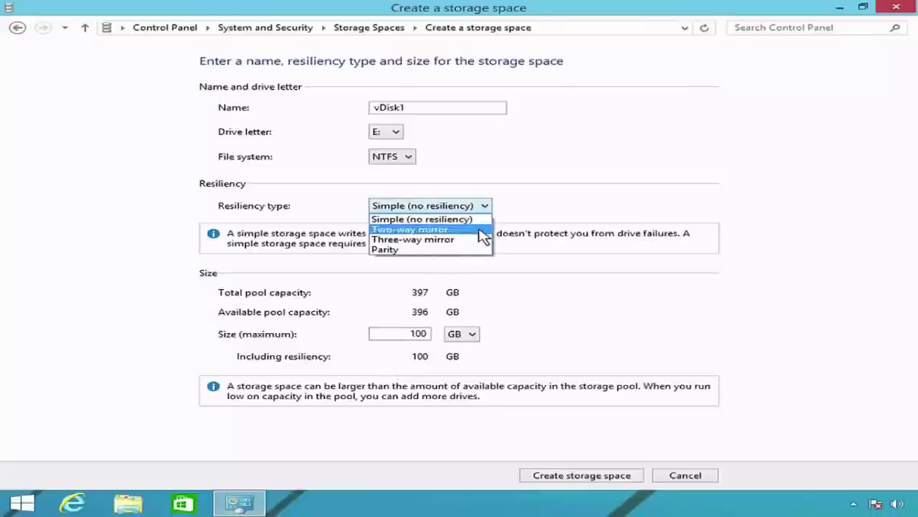
click(483, 230)
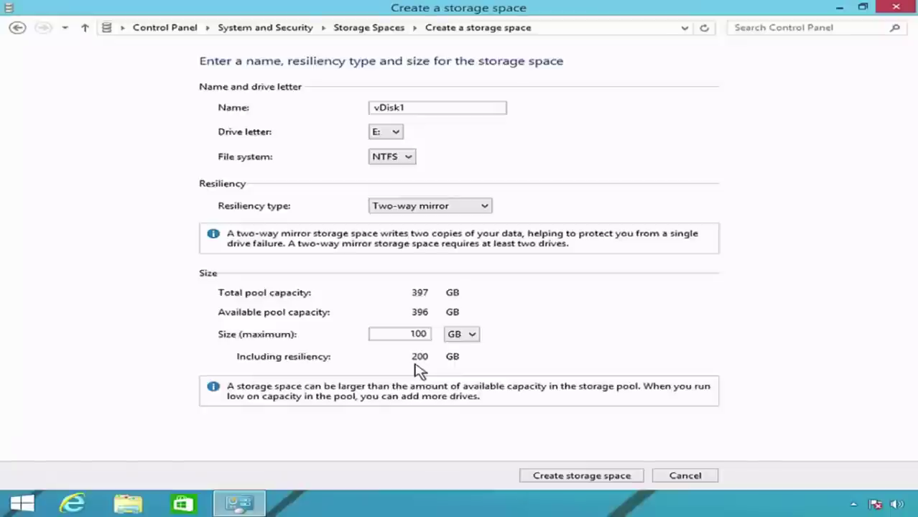
click(629, 477)
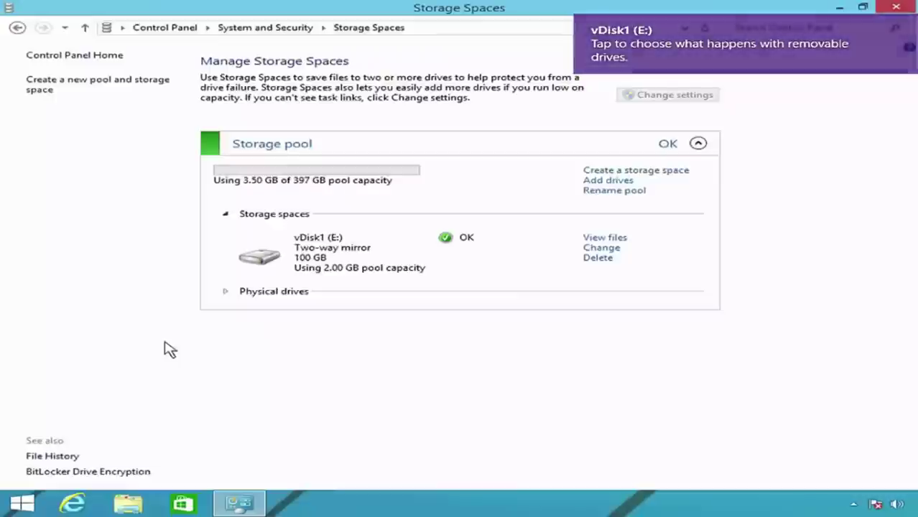
Open This PC in File Explorer and select the vDisk1 (E:) drive.
click(132, 502)
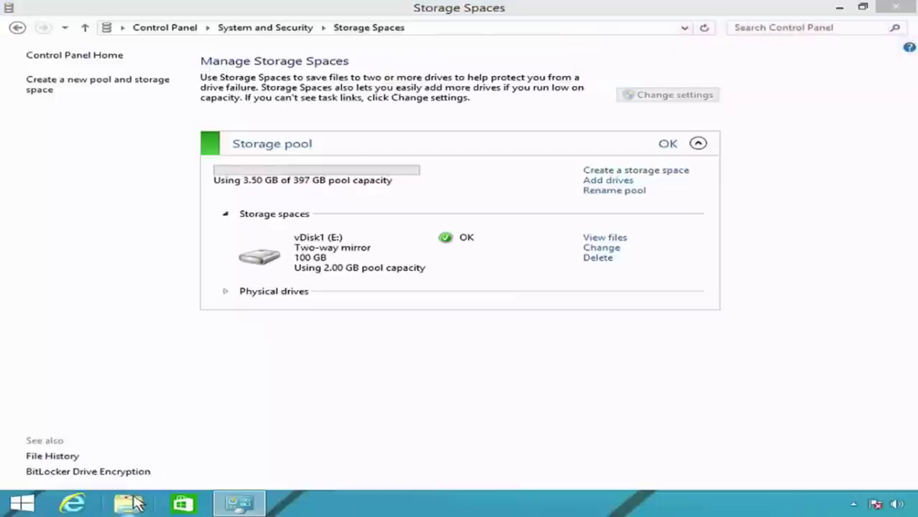
click(441, 322)
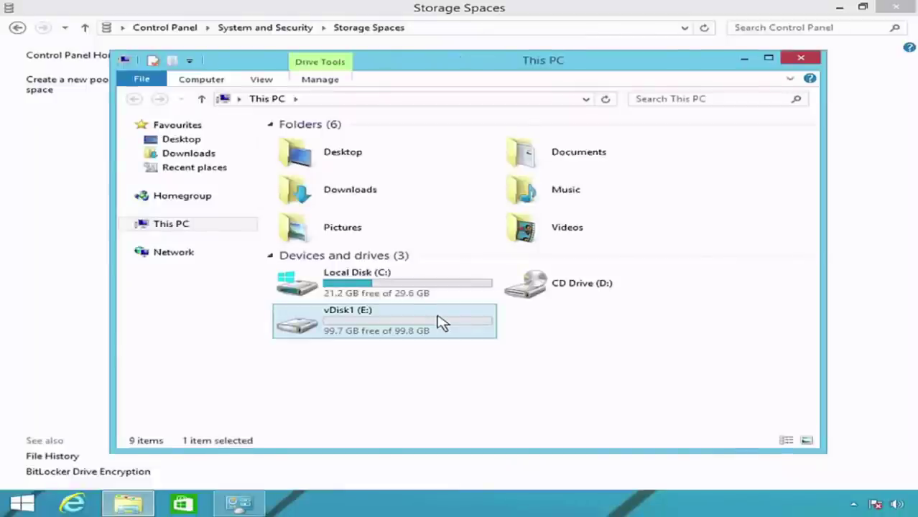
Open vDisk1 (E:), create a folder named New folder, and close the window.
double_click(441, 322)
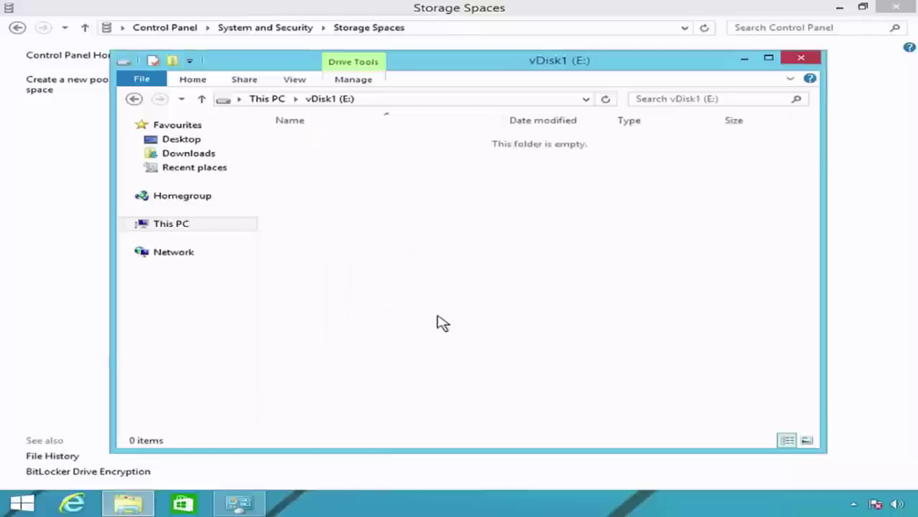
right_click(440, 322)
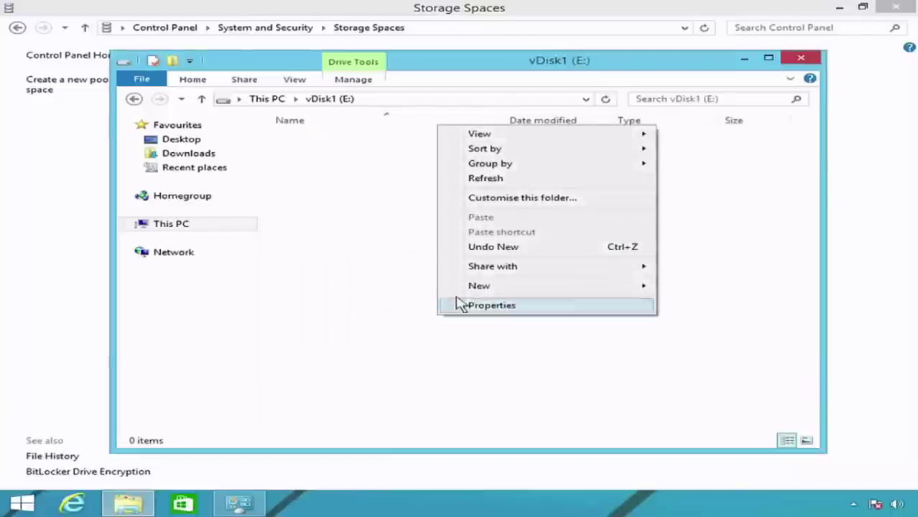
mouse_move(478, 290)
click(693, 288)
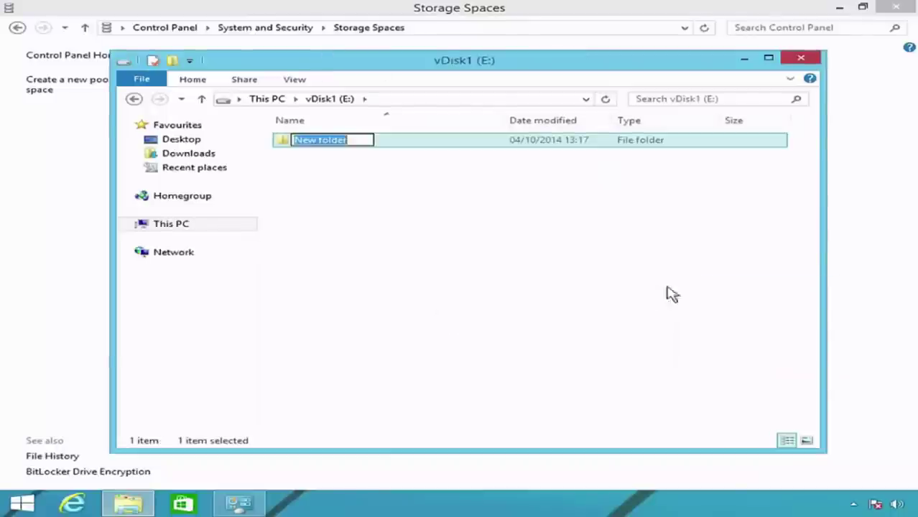
click(610, 299)
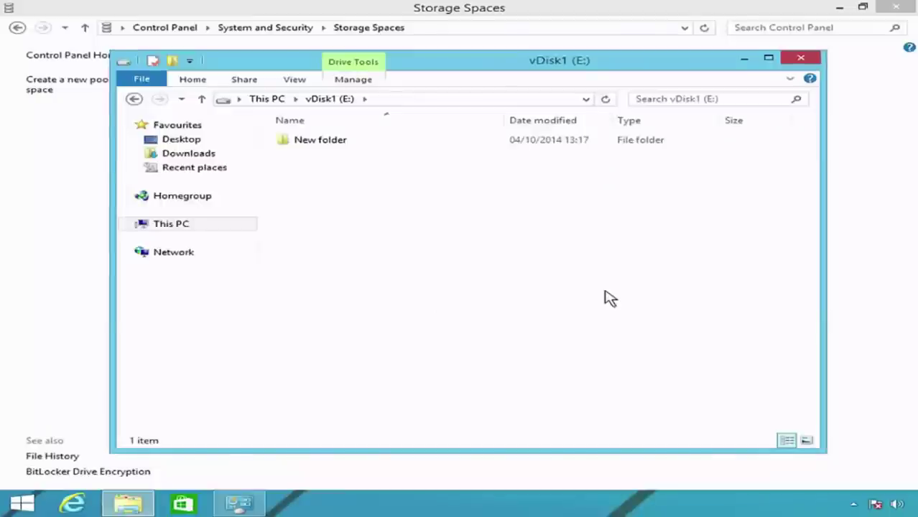
click(801, 58)
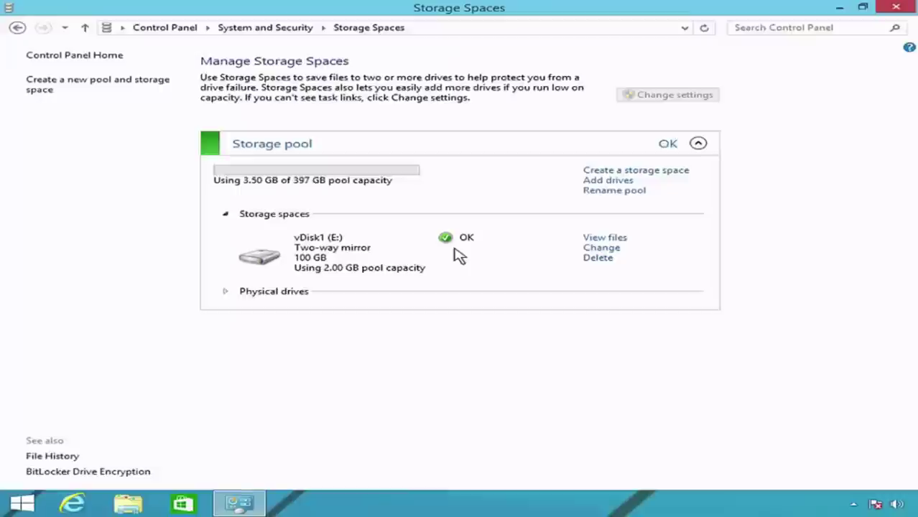
Expand the pool's Physical drives list and scroll through the drive statuses.
click(225, 296)
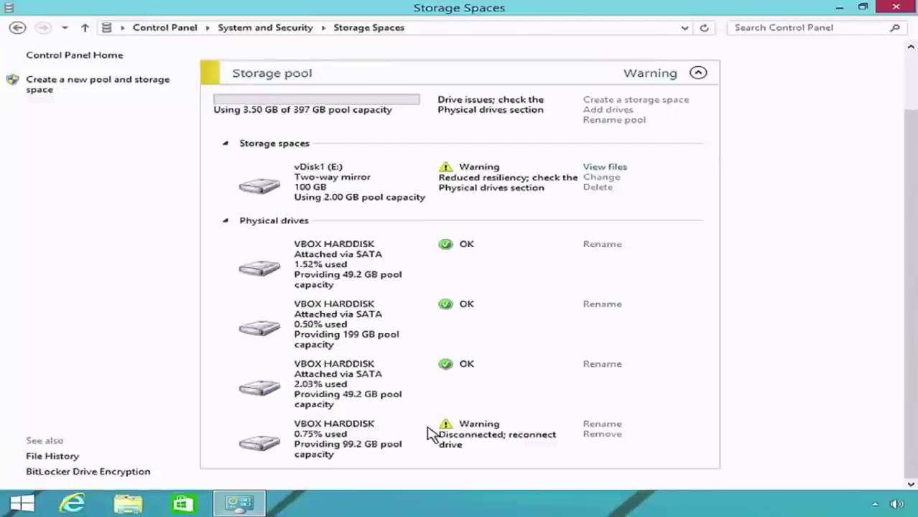
scroll(429, 435, up, 2)
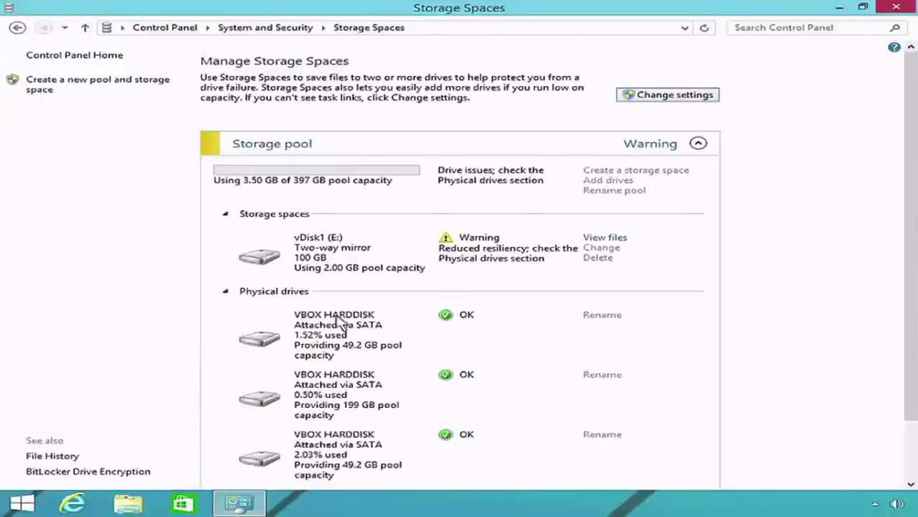
Reopen File Explorer and open vDisk1 (E:) to see its New folder.
click(127, 501)
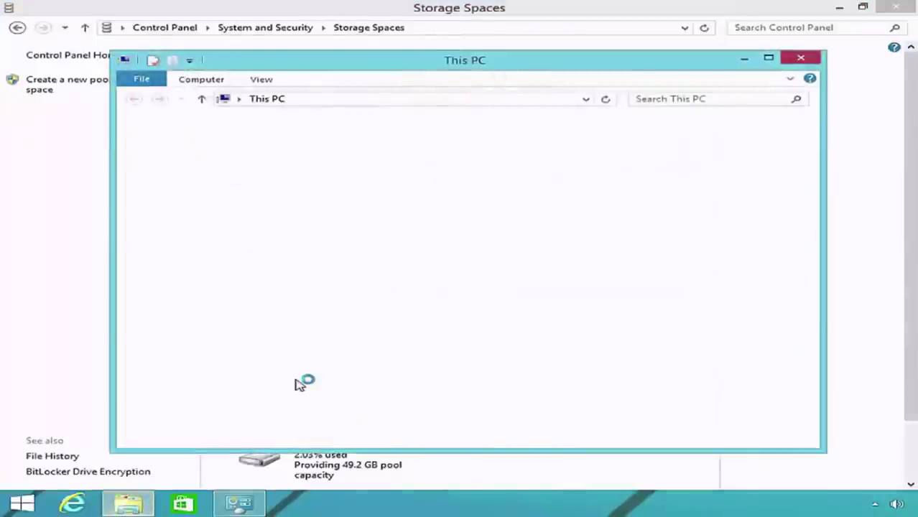
double_click(422, 321)
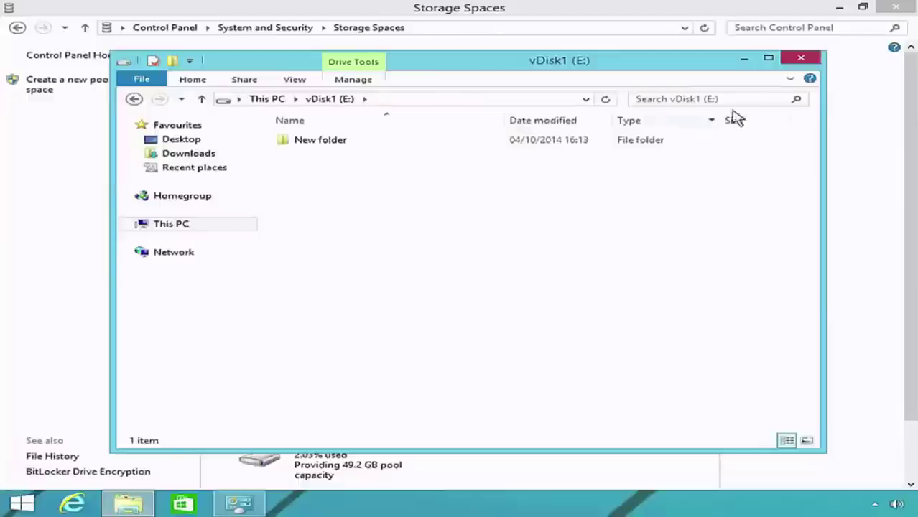
Close the vDisk1 window, unlock pool settings, and scroll down to the disconnected drive.
click(802, 59)
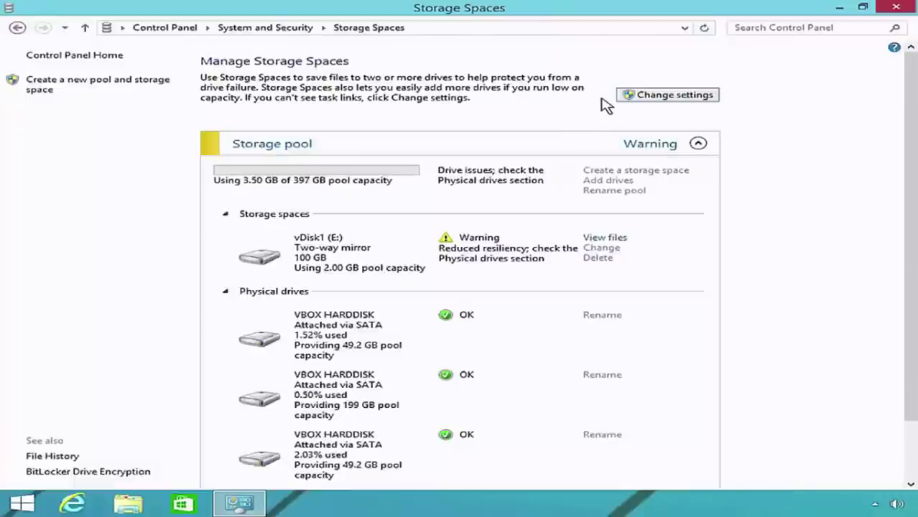
click(708, 100)
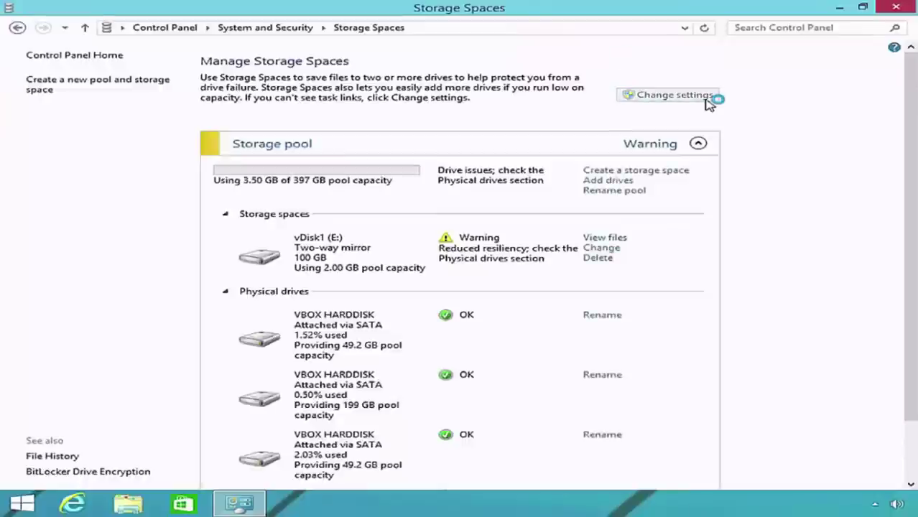
drag(910, 185, 905, 257)
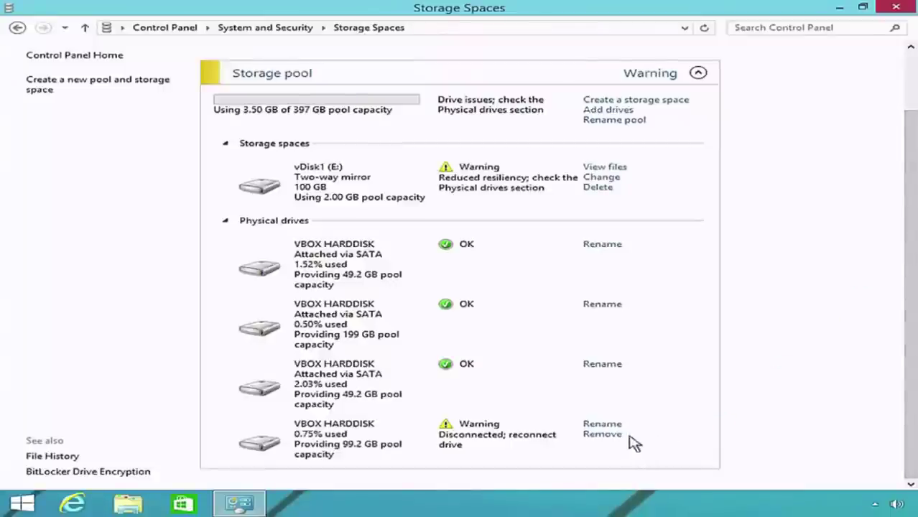
Remove the disconnected 99.2 GB drive from the pool and confirm, leaving 297 GB.
click(592, 437)
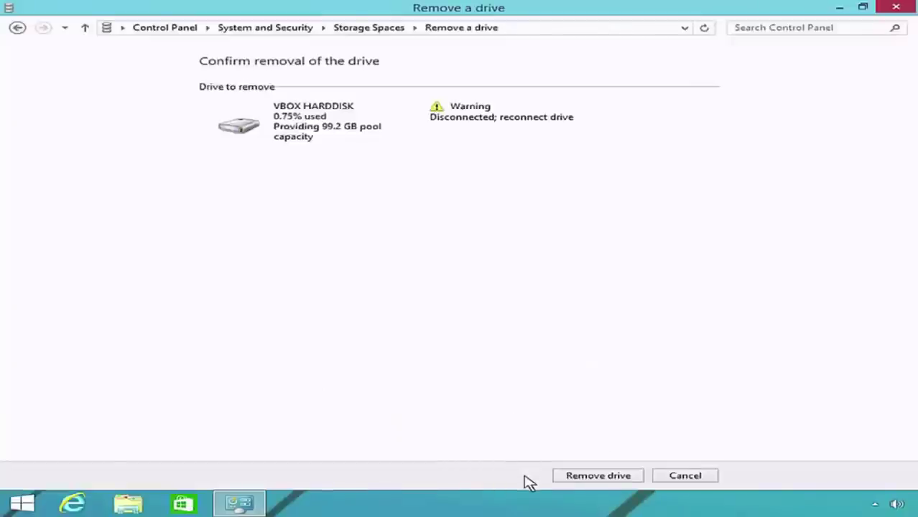
click(561, 477)
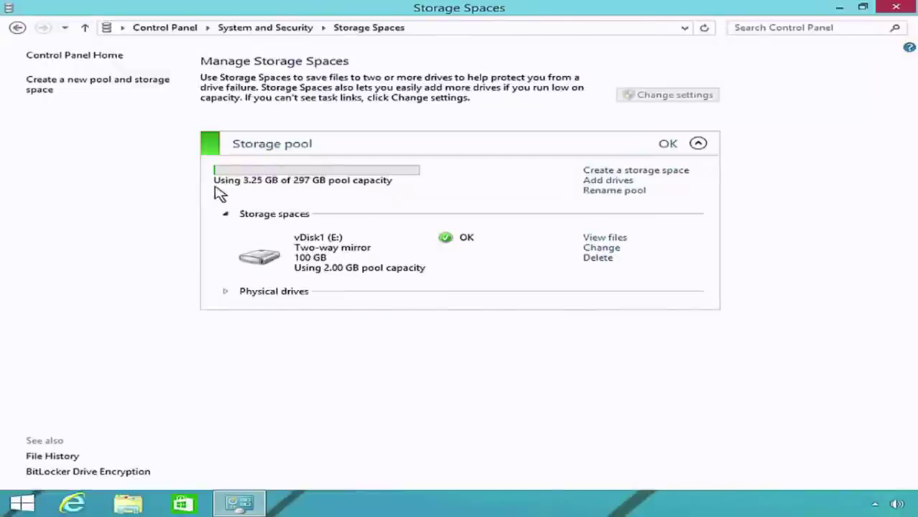
Expand Physical drives to verify the three remaining drives are OK, then return to the top.
click(224, 294)
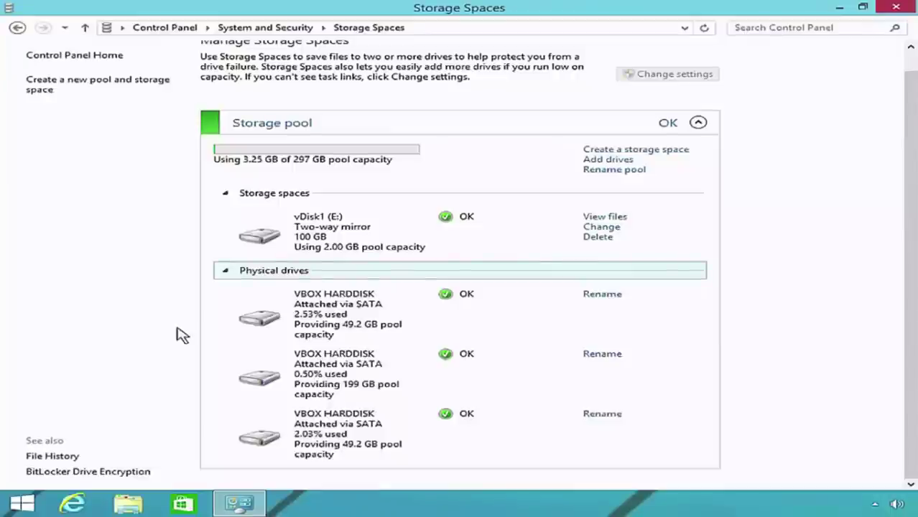
scroll(182, 335, up, 1)
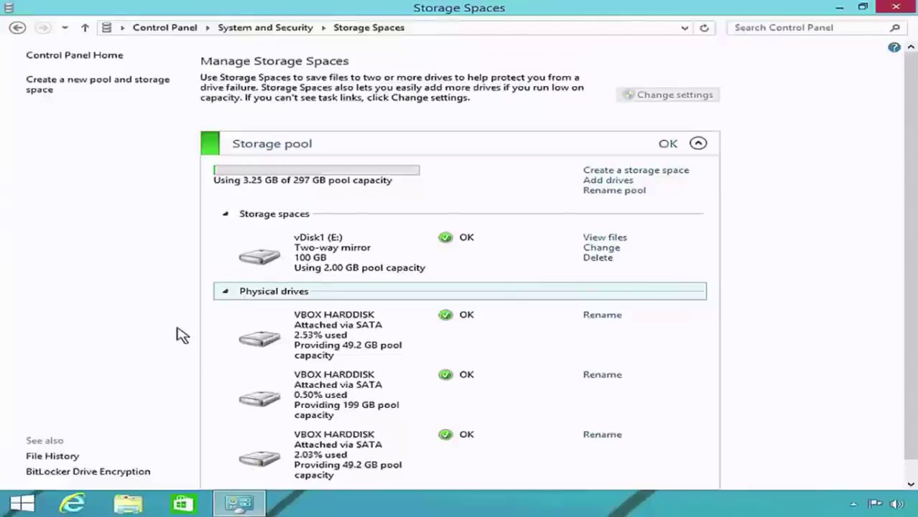
Add the unformatted 100 GB VBOX HARDDISK to the pool, restoring 397 GB capacity.
click(610, 185)
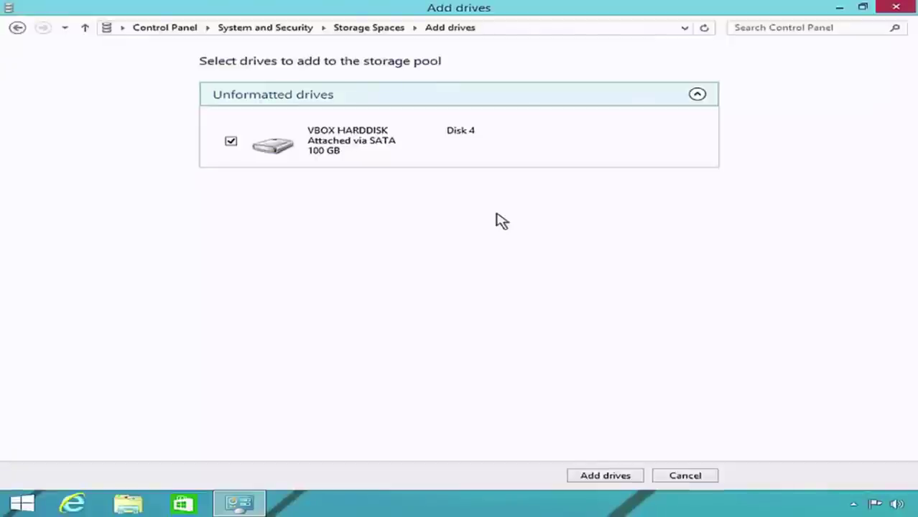
click(576, 480)
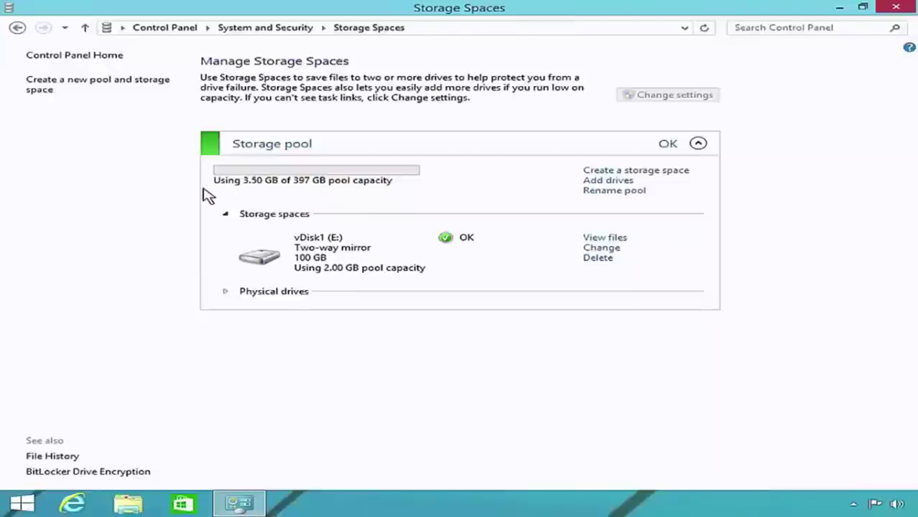
Confirm all four physical drives are OK and open the Create a storage space page.
click(224, 291)
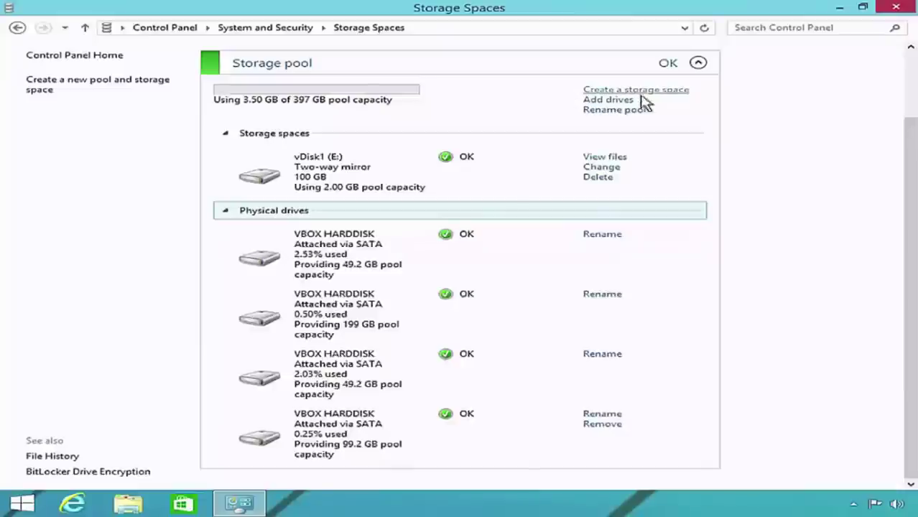
click(592, 91)
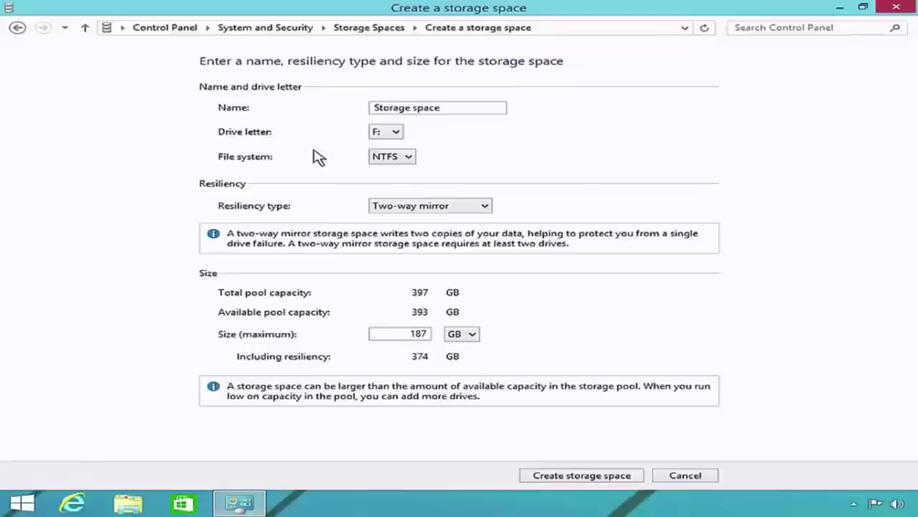
Name the new space vDisk2, choose Parity resiliency, and set its size to 500 GB.
double_click(482, 109)
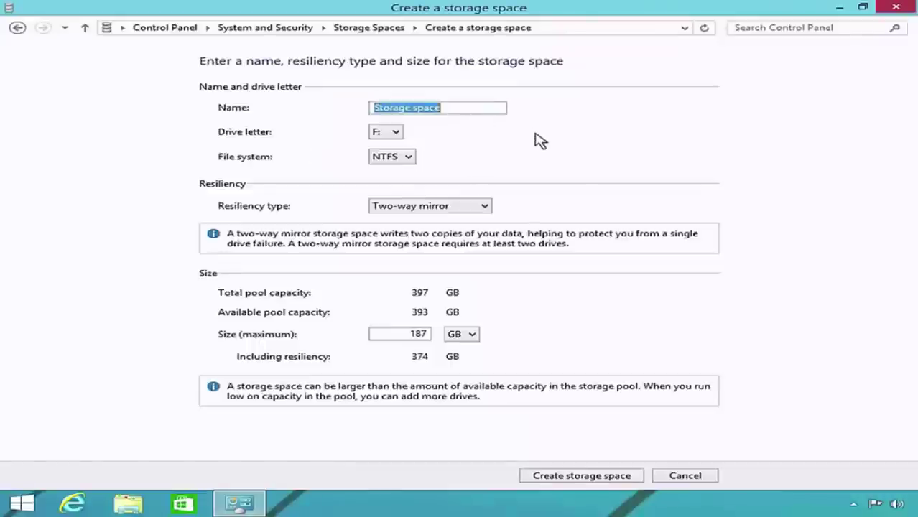
text(vDisk2)
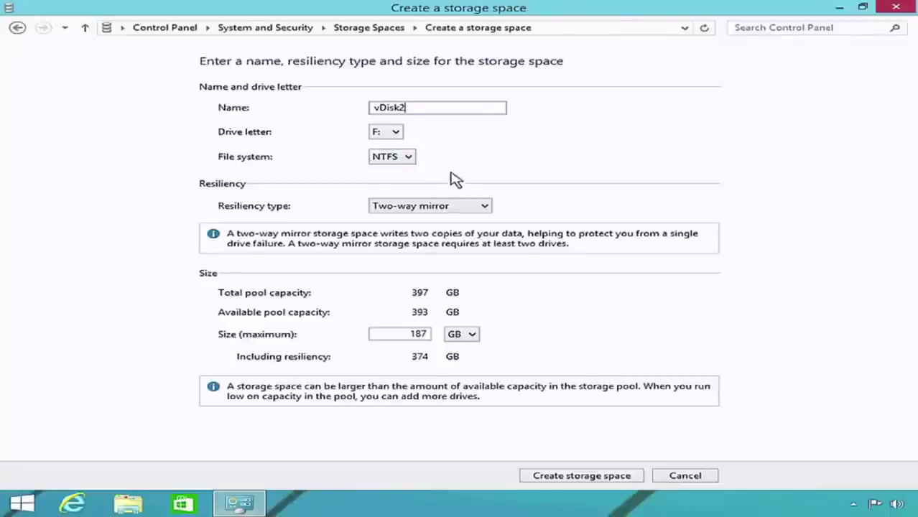
click(484, 206)
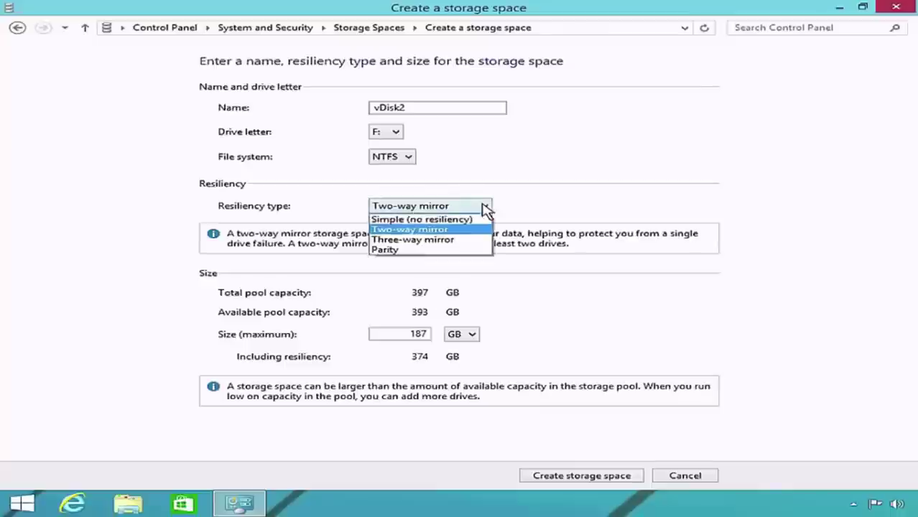
click(476, 249)
double_click(411, 333)
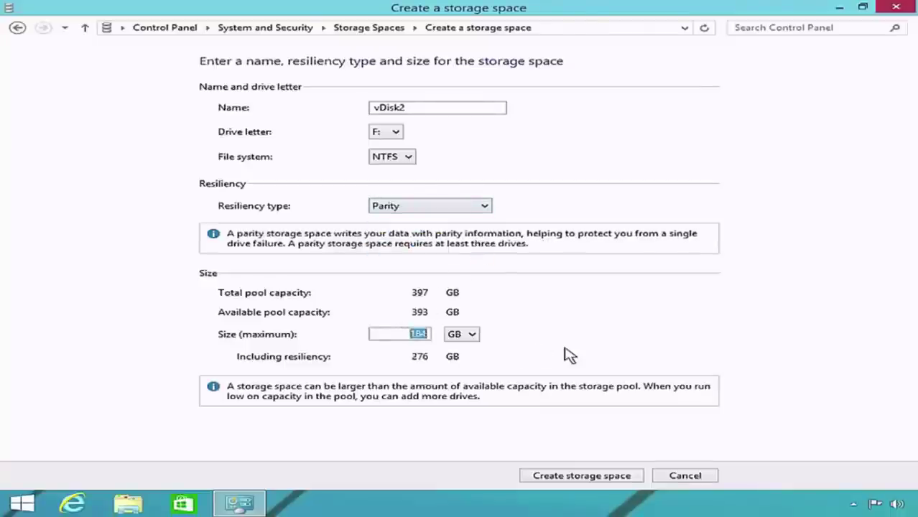
text(500)
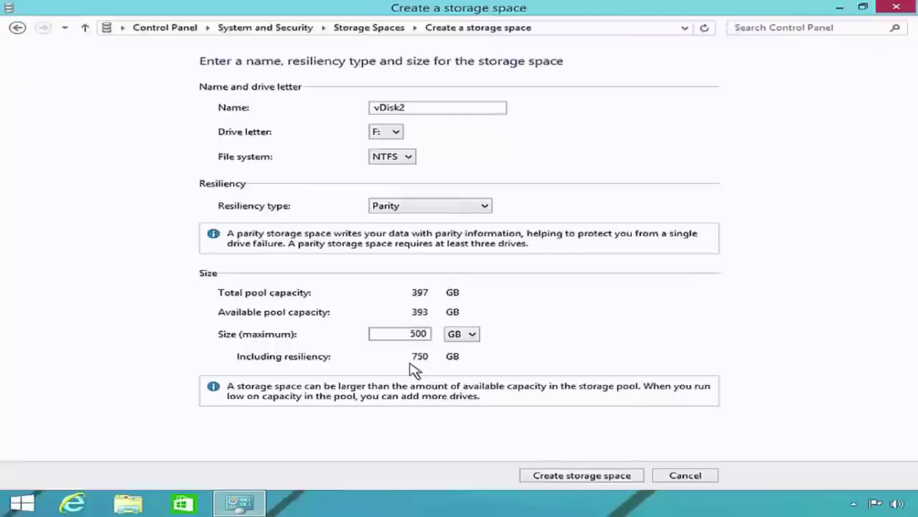
Create vDisk2, then check in This PC that vDisk2 (F:) shows 499 GB free.
click(619, 478)
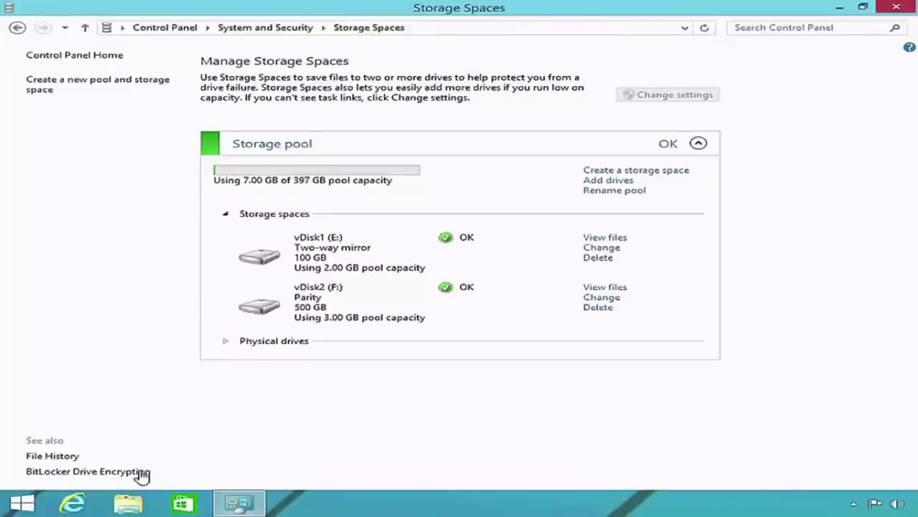
click(130, 501)
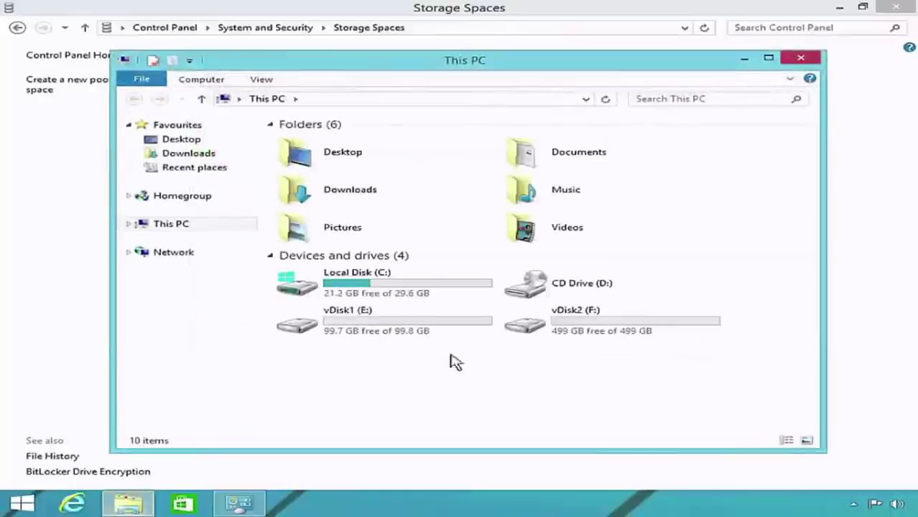
click(641, 318)
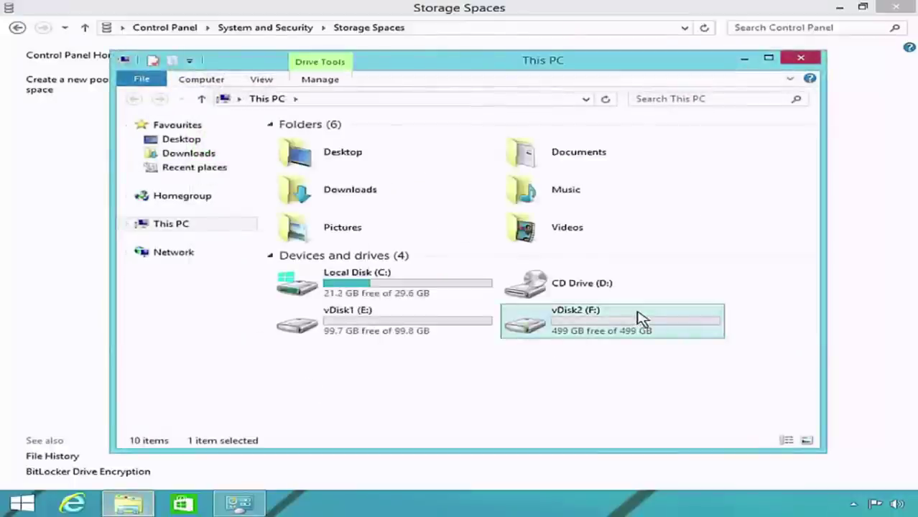